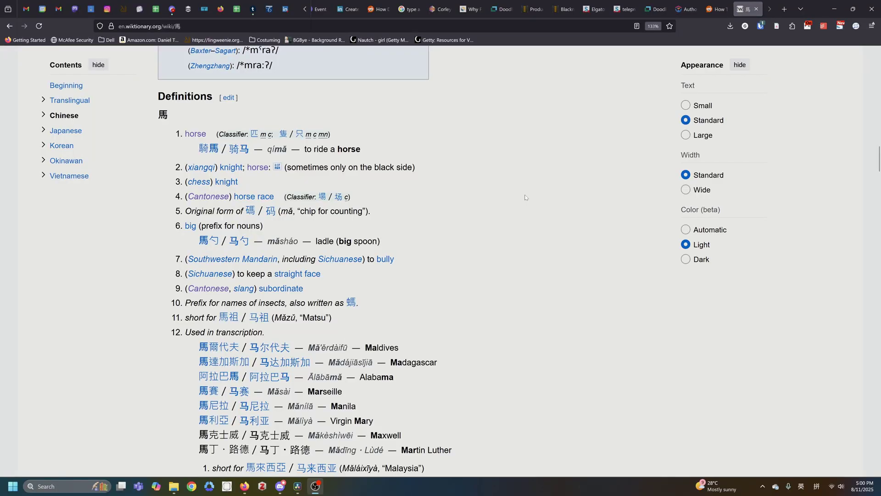
# - Scroll through the 馬 Wiktionary entry's definitions, pronunciation, glyph origin and etymology
pyautogui.scroll(-2, 448, 188)
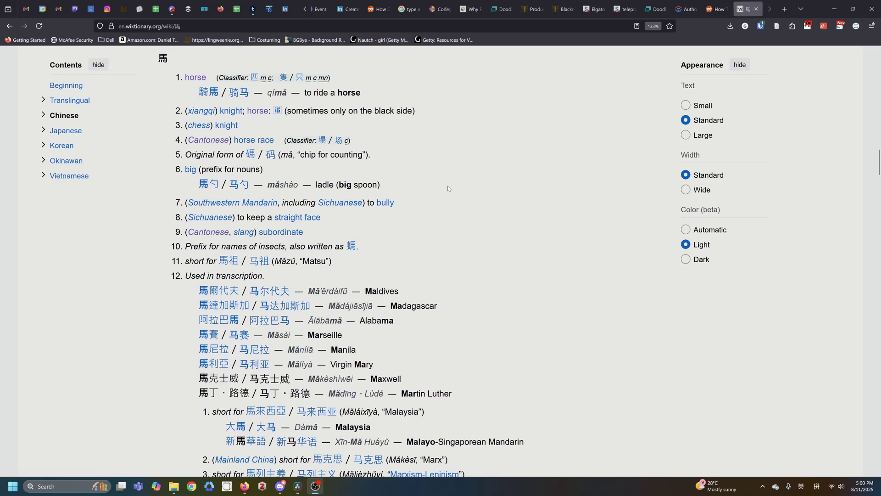
pyautogui.scroll(20, 447, 187)
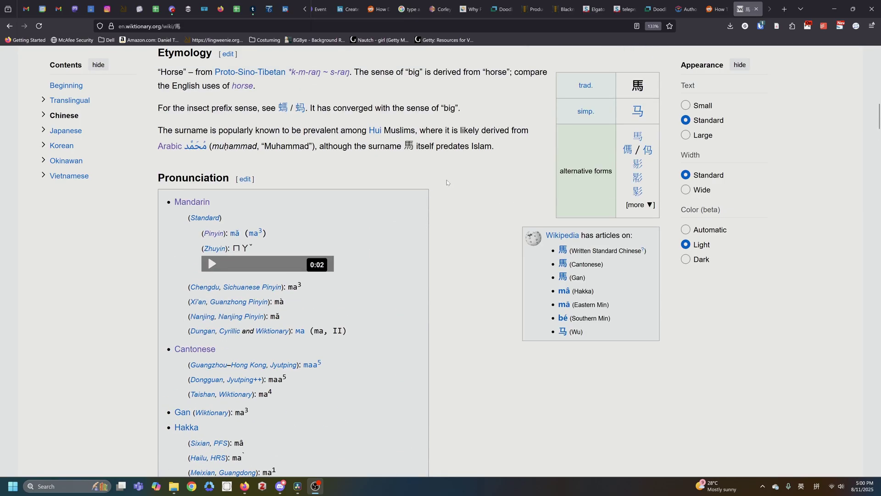
pyautogui.scroll(8, 448, 182)
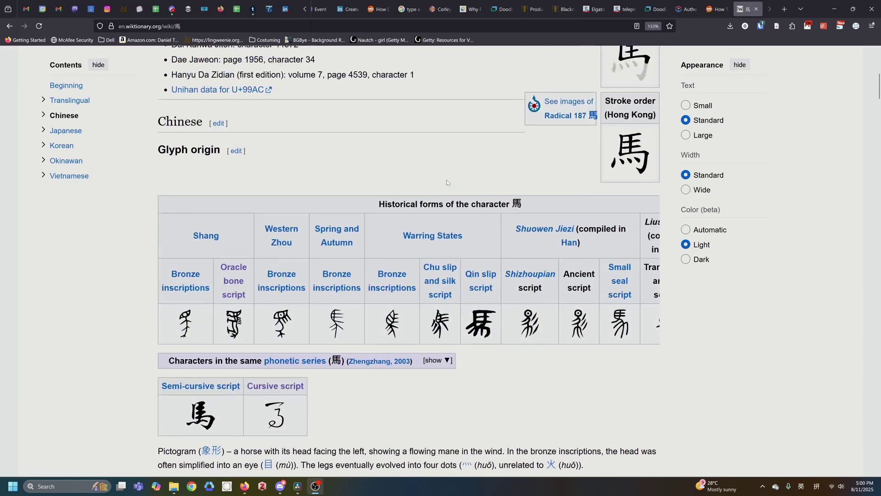
pyautogui.scroll(-6, 447, 182)
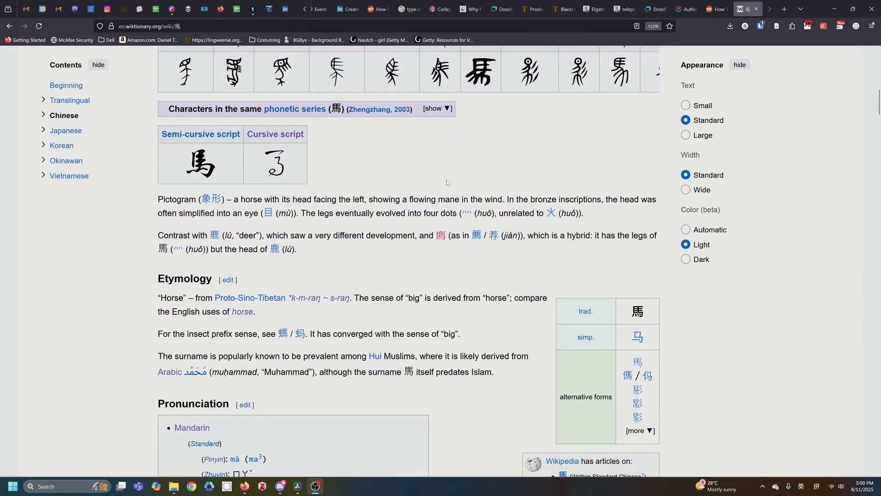
pyautogui.scroll(1, 645, 194)
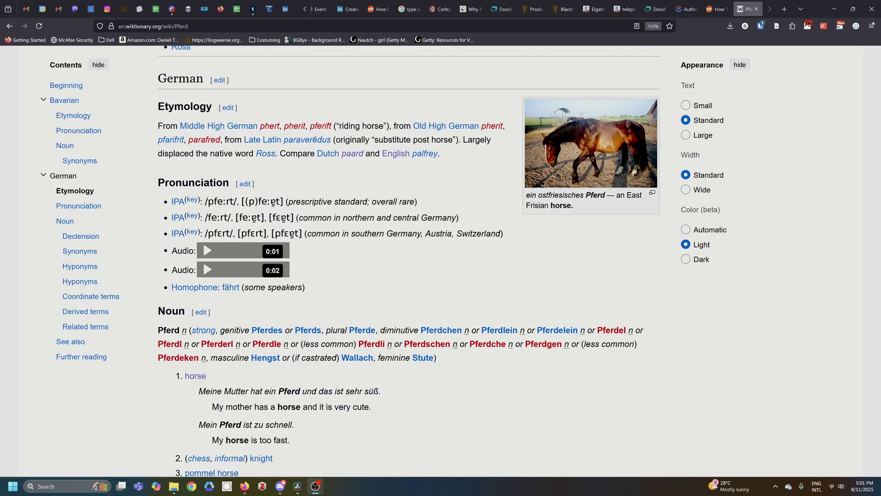
# - Expand the Declension of Pferd table under the Noun section
pyautogui.scroll(-5, 624, 261)
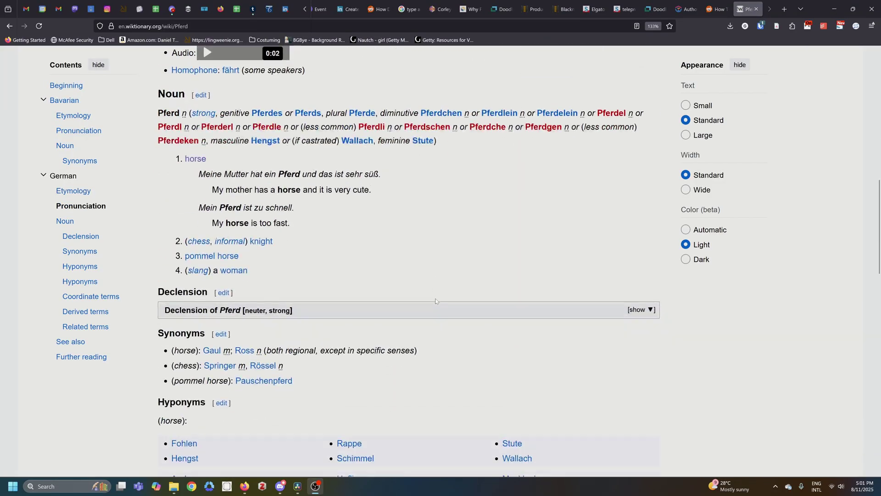
pyautogui.click(645, 245)
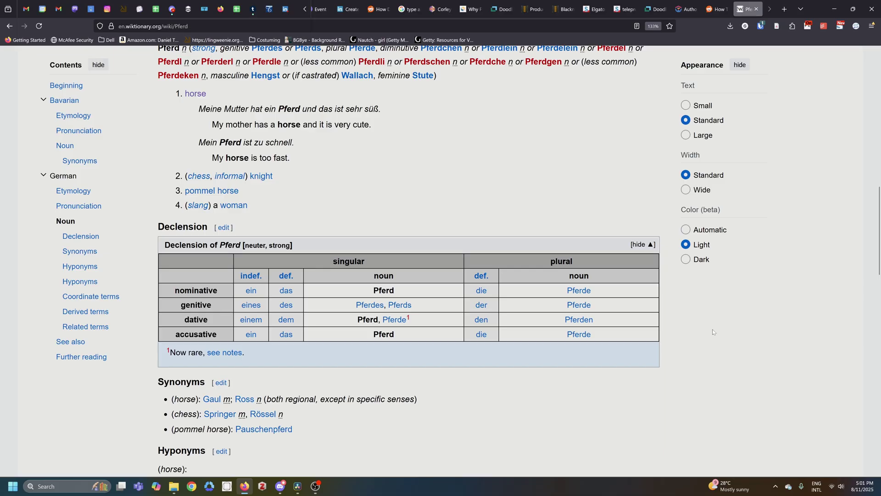
pyautogui.scroll(4, 677, 332)
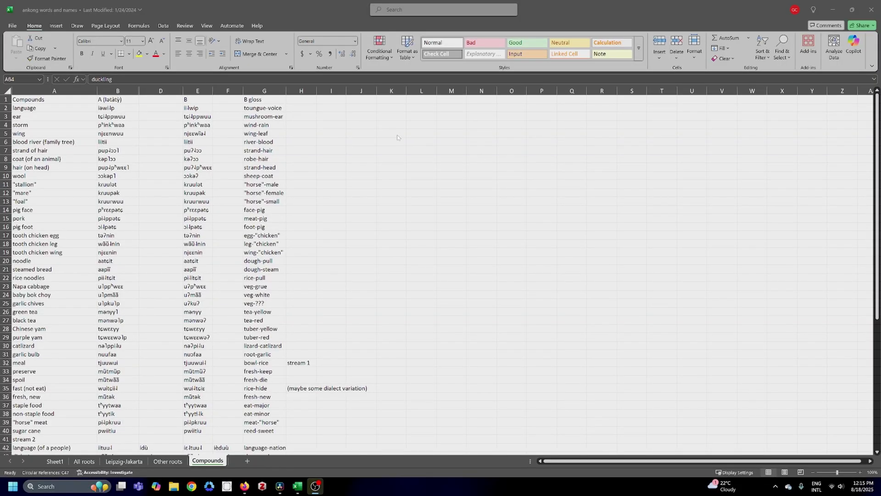
# - Scroll down the Compounds sheet's list of compound words, their two roots and glosses
pyautogui.scroll(-5, 397, 137)
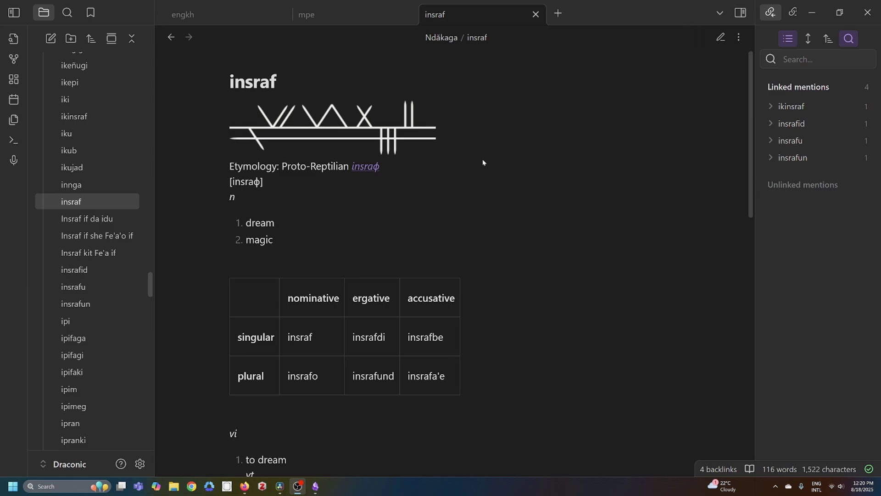
# - Scroll the insraf note past its case table down to the full verb conjugation table
pyautogui.scroll(-5, 483, 161)
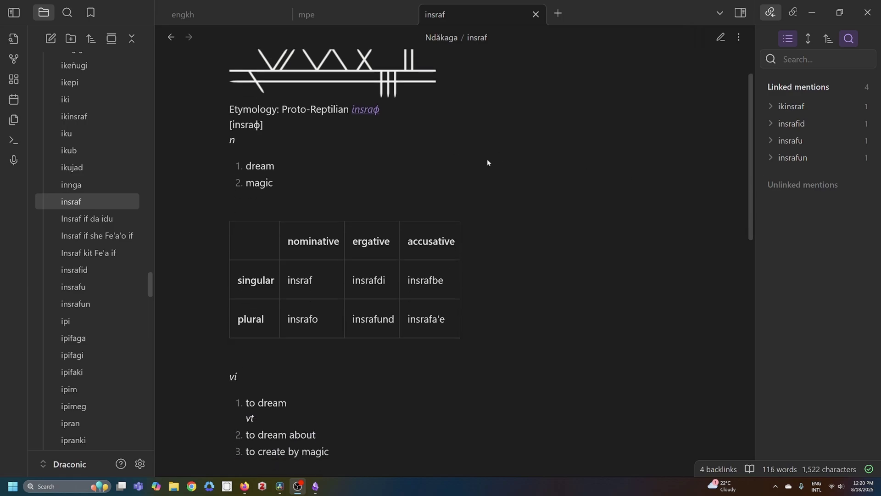
pyautogui.scroll(-5, 494, 160)
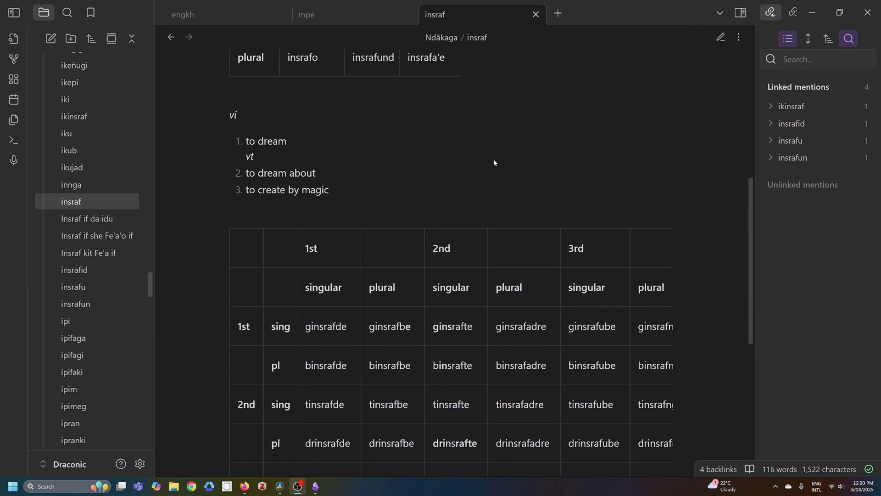
pyautogui.scroll(-2, 494, 162)
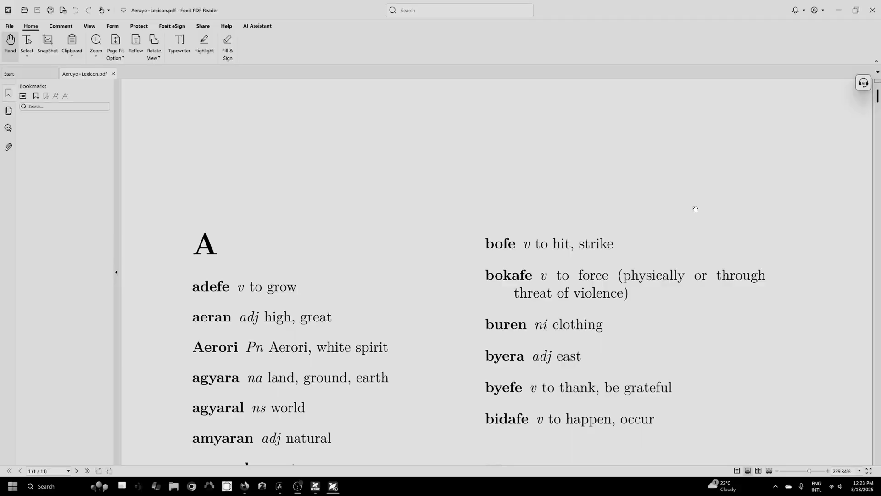
# - Browse the Aeruyo Lexicon PDF's first page through its A, B and D entries
pyautogui.scroll(-3, 696, 209)
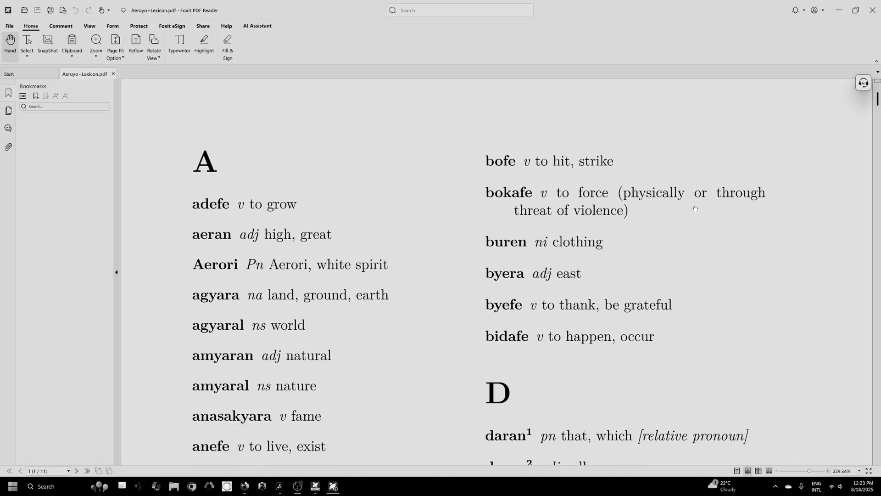
pyautogui.scroll(-2, 696, 209)
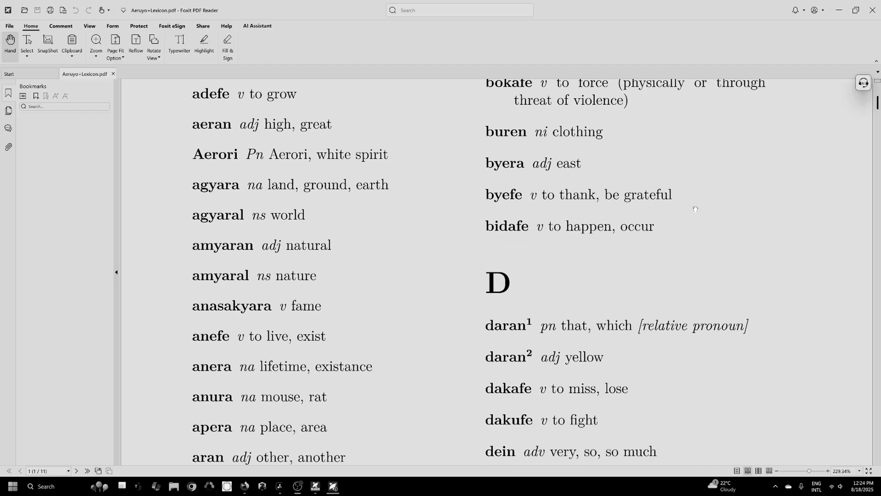
pyautogui.scroll(-5, 696, 209)
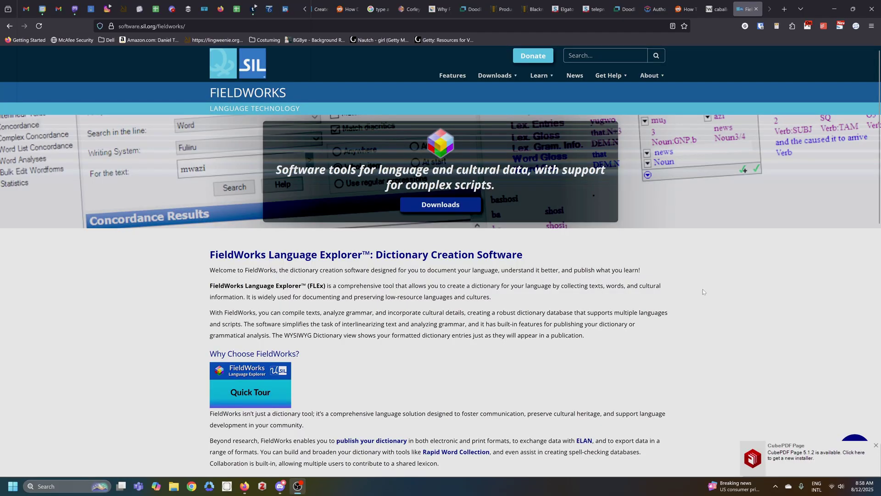
# - Scroll the FieldWorks page through the Analyze Texts, Describe Grammar and Word Collection features
pyautogui.scroll(-3, 702, 292)
pyautogui.scroll(-3, 703, 292)
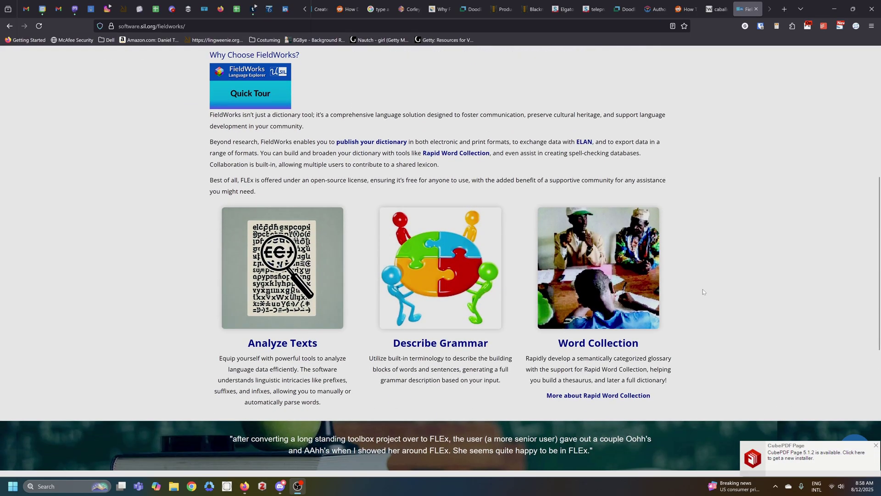
pyautogui.scroll(-1, 703, 292)
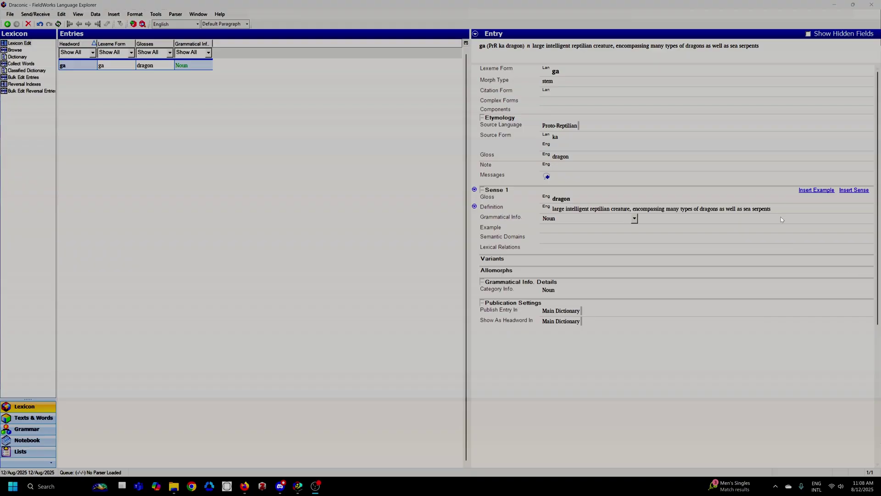
# - Tick Show Hidden Fields to reveal Bibliography, Date Created and other fields of the ga entry
pyautogui.click(809, 35)
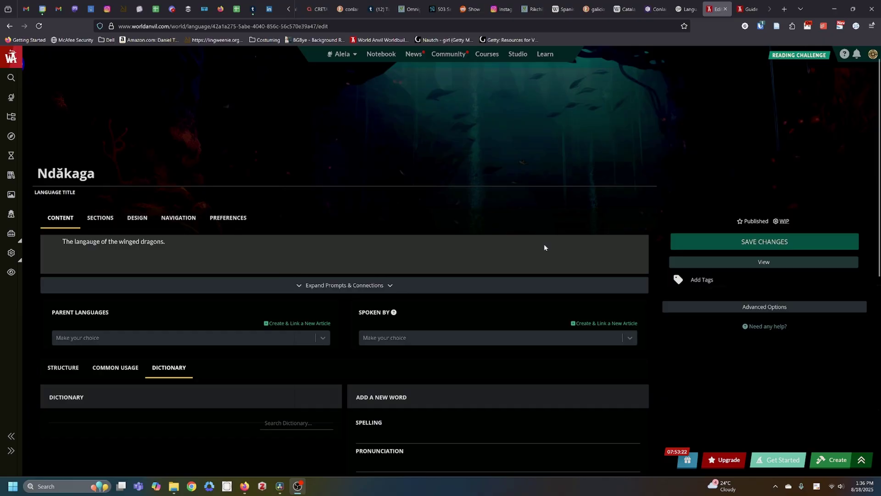
# - Enter 'ga' as the new word's spelling in Add a New Word, moving on to Pronunciation
pyautogui.scroll(-5, 544, 243)
pyautogui.click(499, 197)
pyautogui.write('ga')
pyautogui.press('Tab')
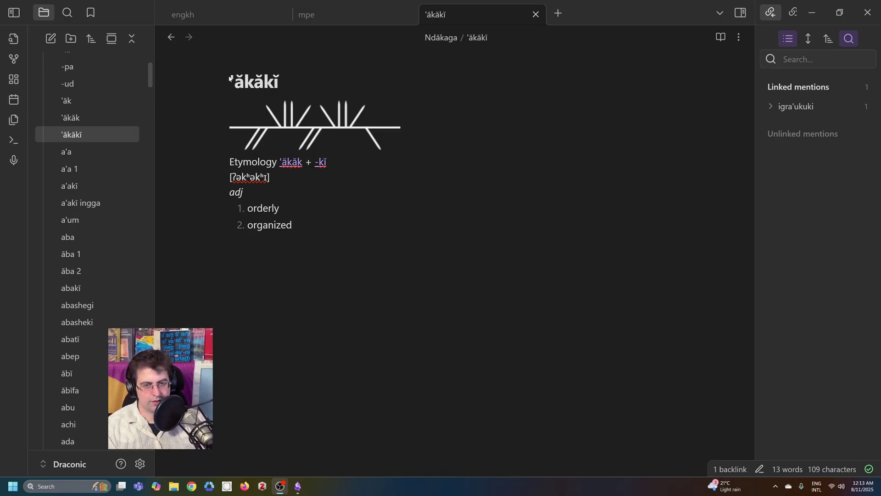
pyautogui.moveTo(279, 82); pyautogui.dragTo(226, 81)
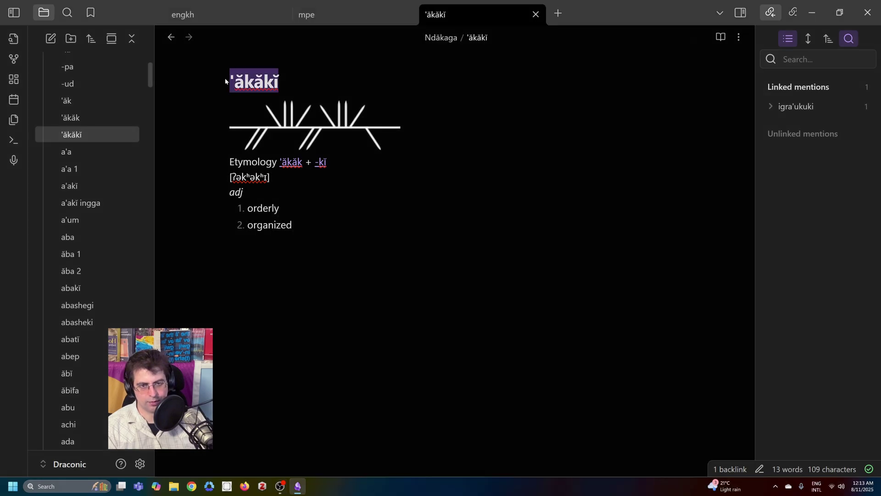
pyautogui.click(318, 122)
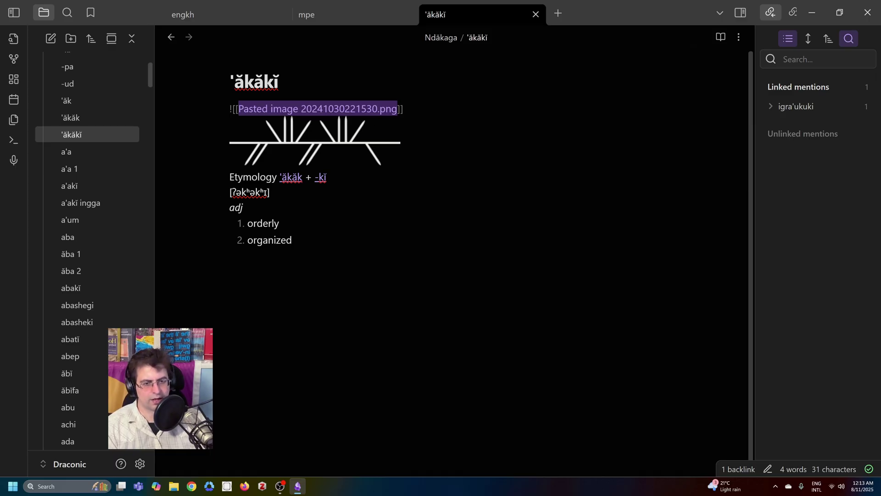
pyautogui.click(339, 162)
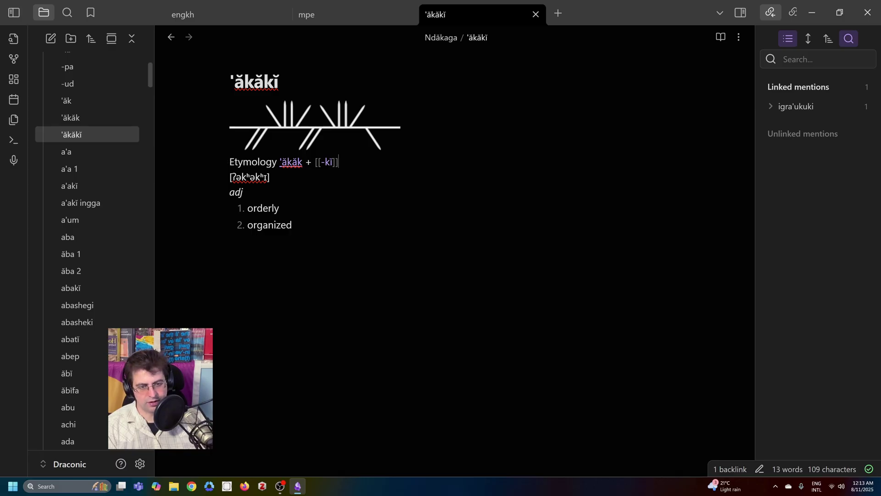
pyautogui.press('Down')
pyautogui.press('Down')
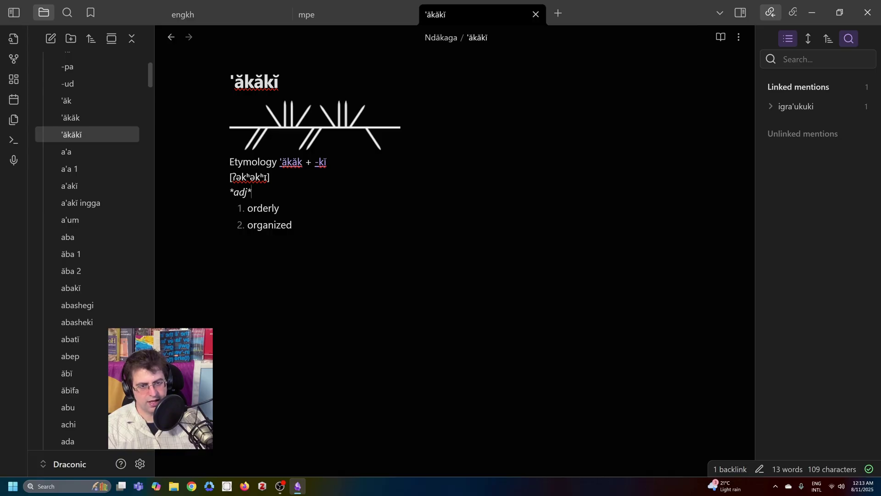
# - Follow the 'ăkăk link and then the 'ăk link, reading through the 'ăk note
pyautogui.click(291, 163)
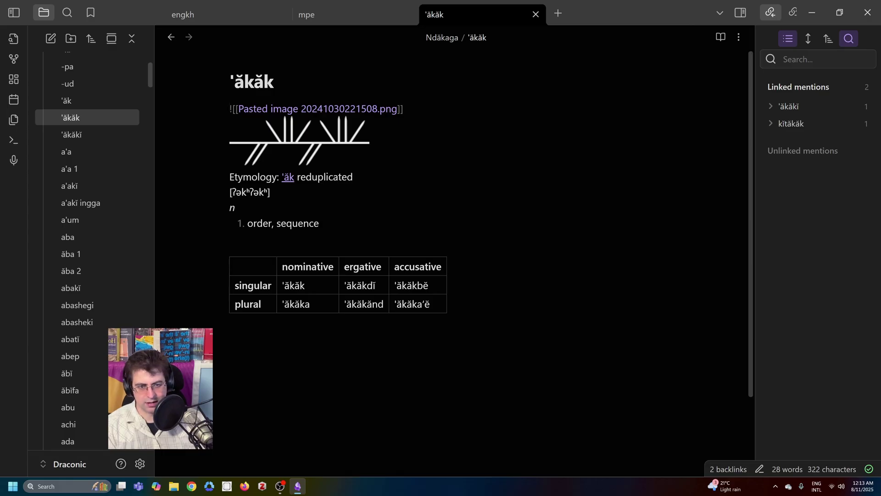
pyautogui.click(289, 178)
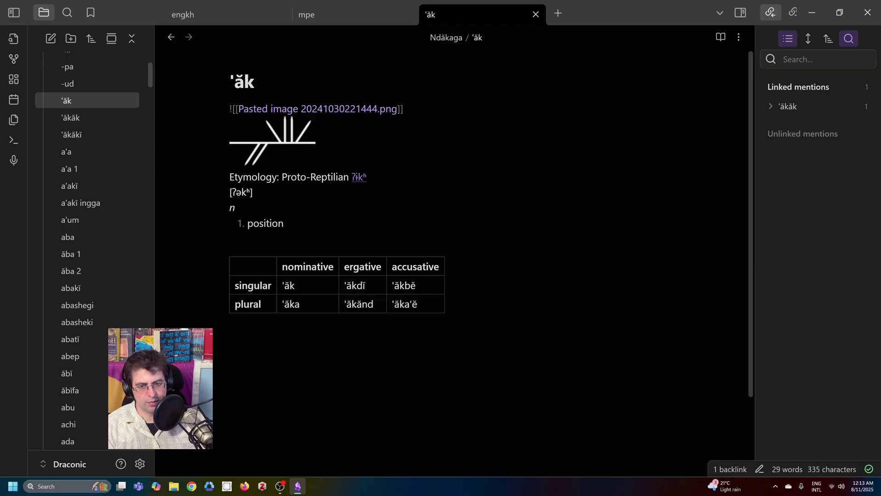
pyautogui.scroll(5, 77, 211)
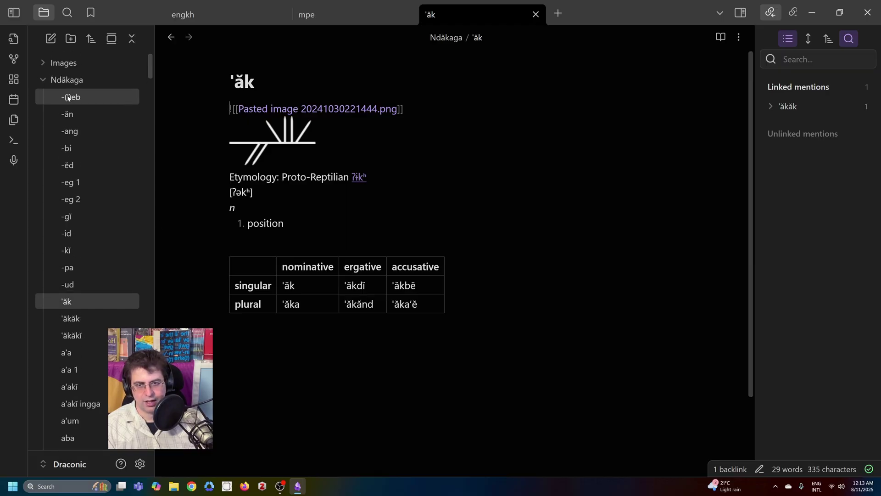
pyautogui.scroll(-15, 105, 352)
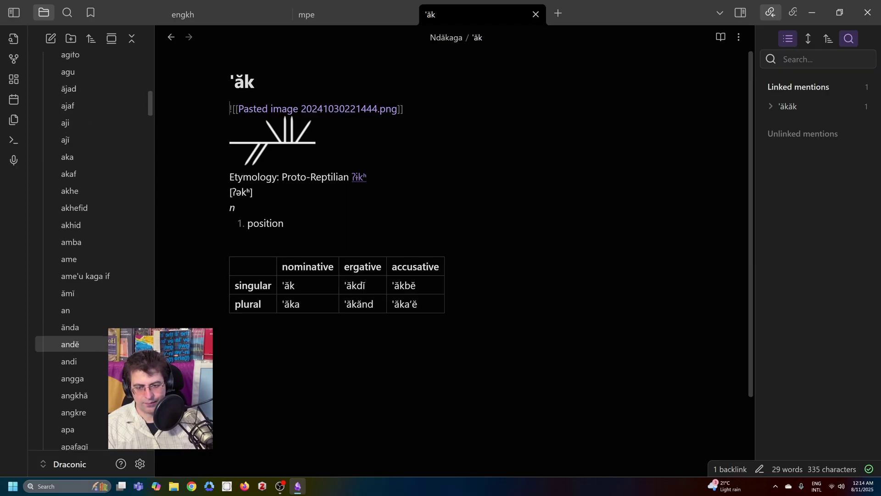
pyautogui.scroll(-15, 92, 362)
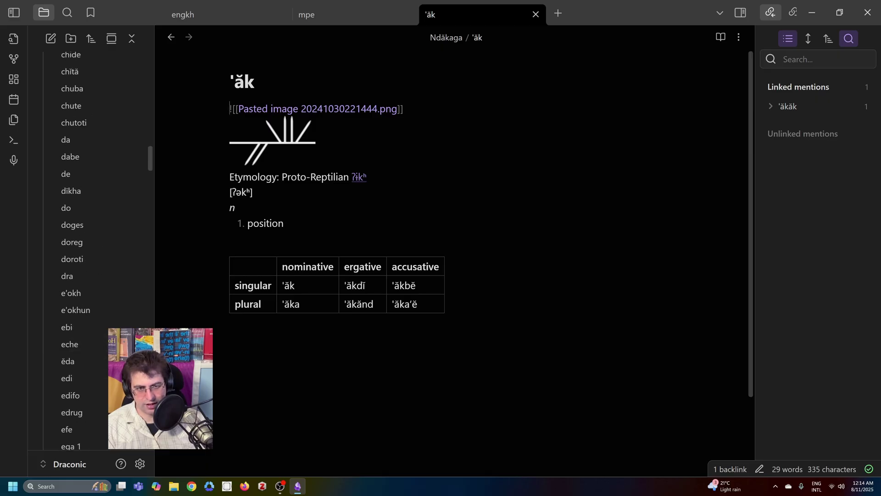
# - Open the empty Proto-Reptilian ʔɨkʰ etymology note, then return to the 'ăk entry
pyautogui.click(360, 179)
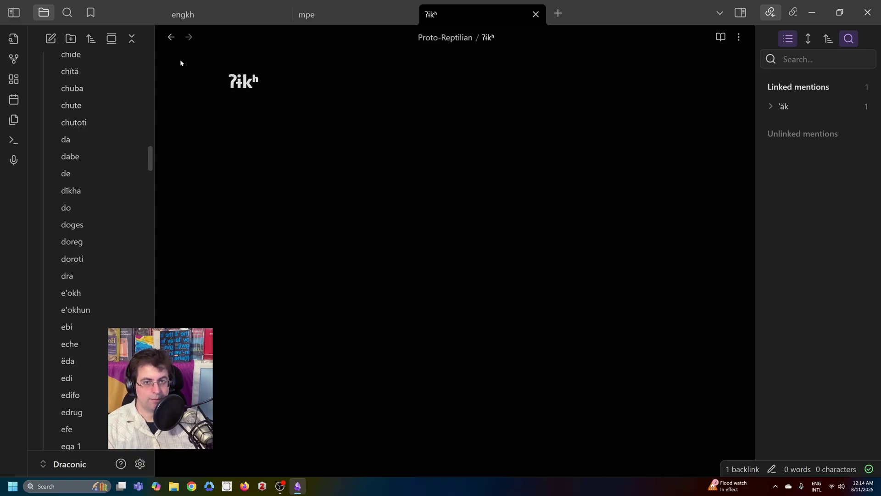
pyautogui.click(171, 38)
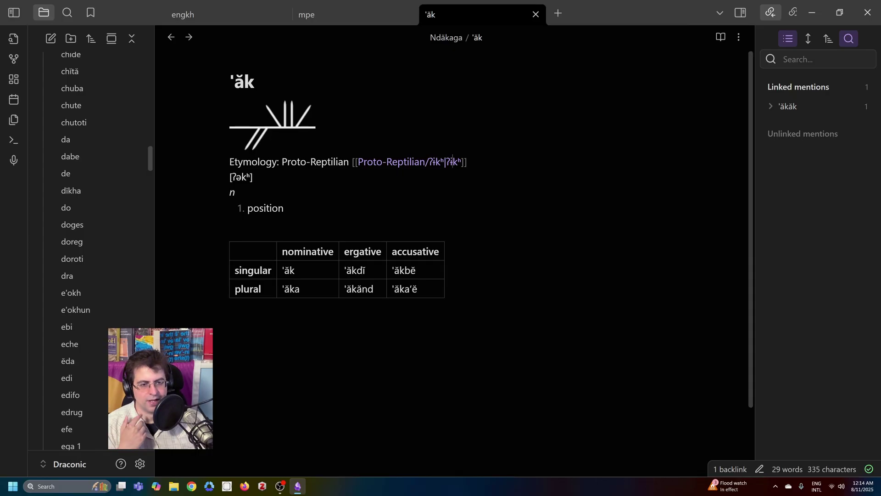
pyautogui.scroll(10, 72, 189)
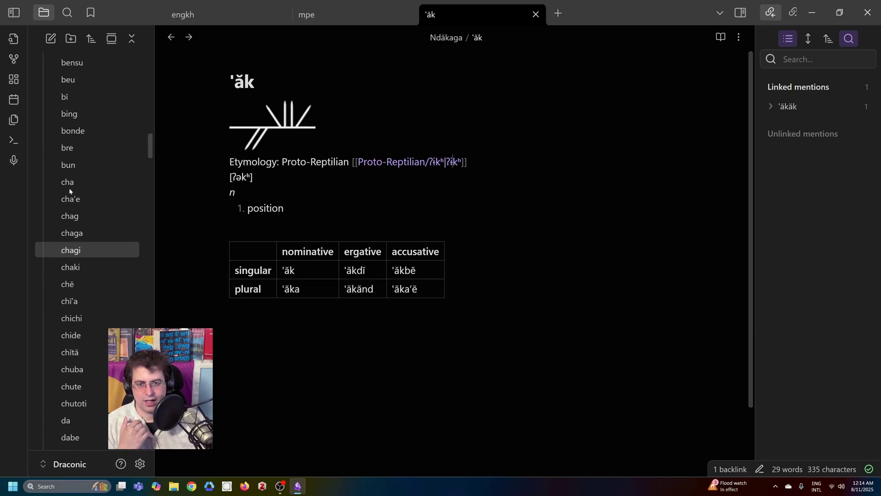
pyautogui.scroll(-6, 75, 189)
pyautogui.scroll(14, 75, 190)
pyautogui.scroll(3, 75, 188)
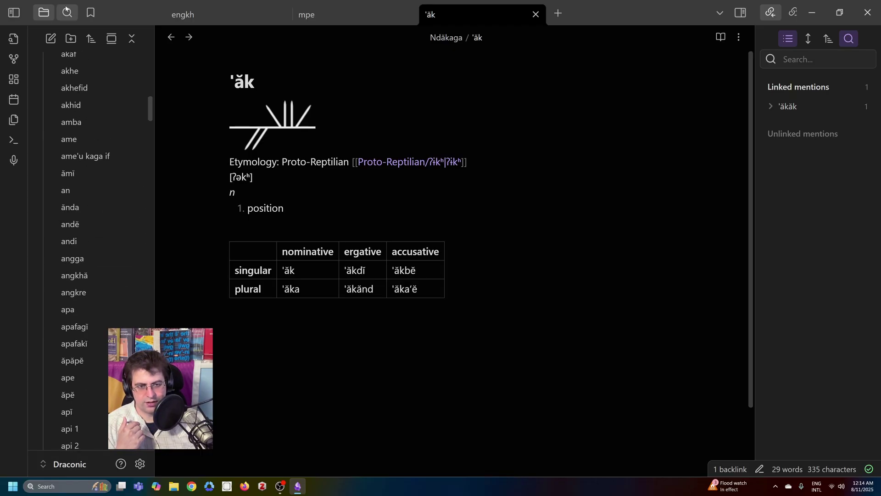
# - Back on 'ăkăkĭ, reveal the adj line's markup, open -kĭ and expand its 18 linked mentions
pyautogui.click(171, 36)
pyautogui.click(171, 36)
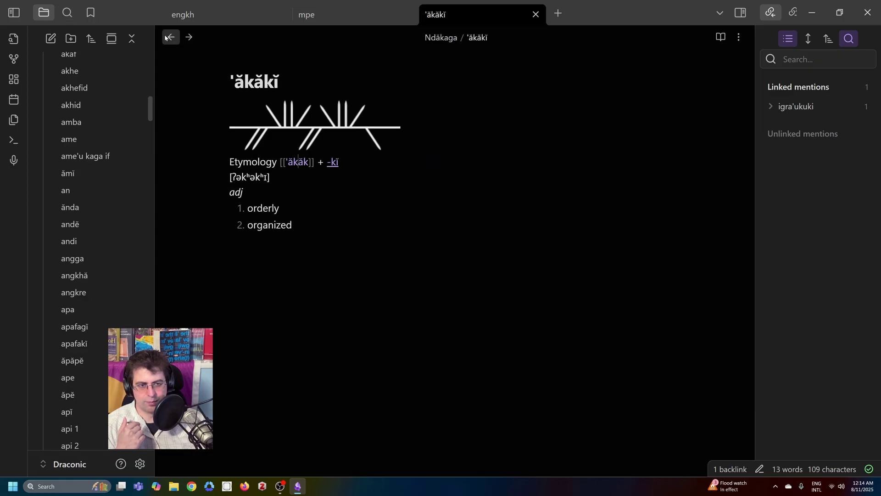
pyautogui.doubleClick(236, 191)
pyautogui.tripleClick(236, 192)
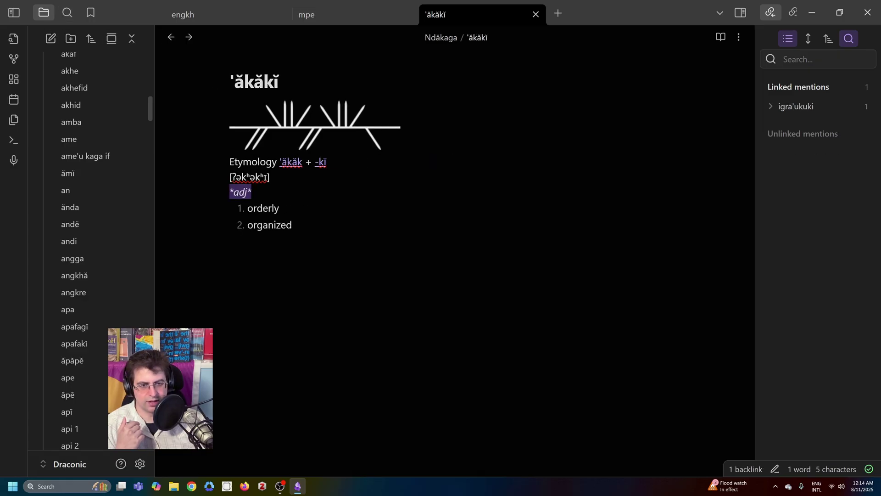
pyautogui.click(322, 163)
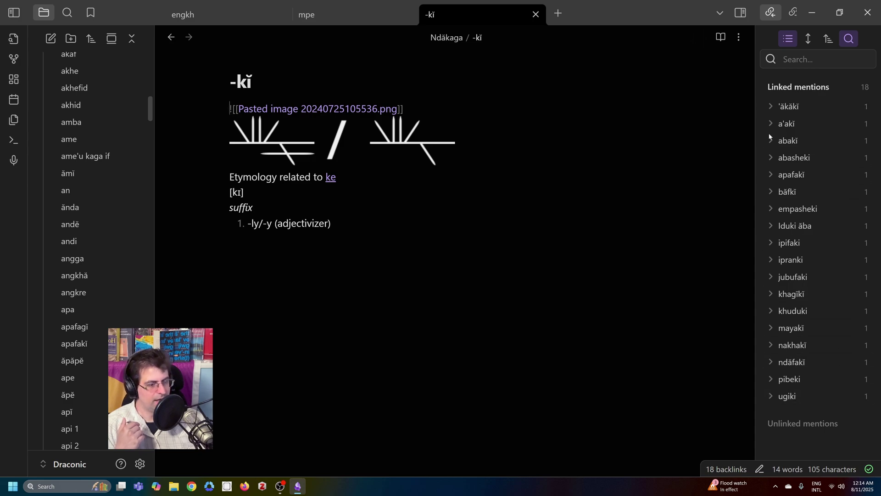
pyautogui.click(791, 44)
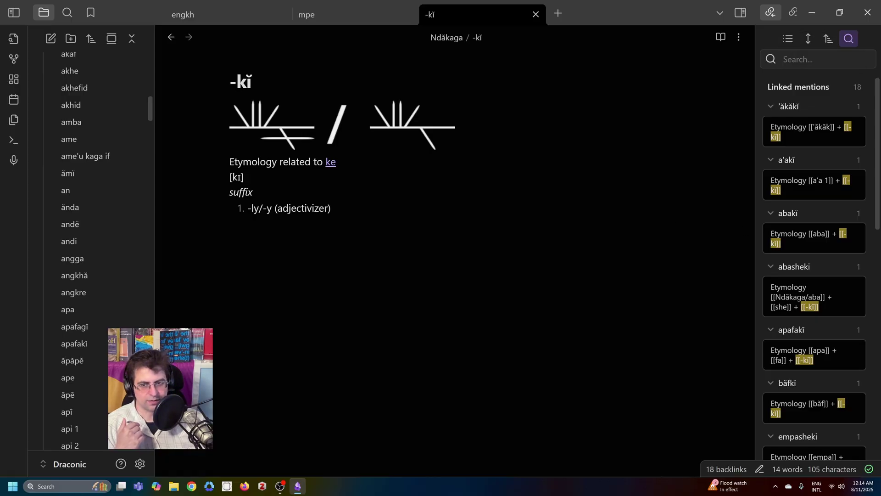
pyautogui.click(14, 58)
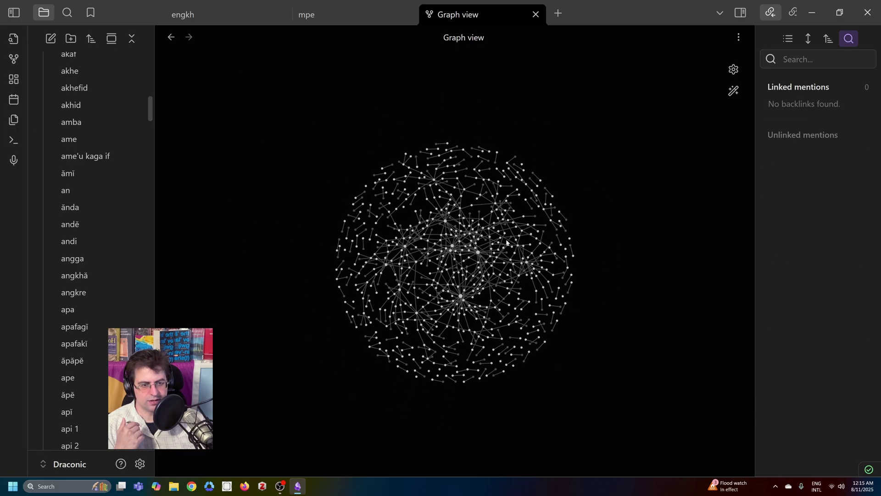
pyautogui.click(173, 36)
pyautogui.click(739, 36)
pyautogui.moveTo(689, 337)
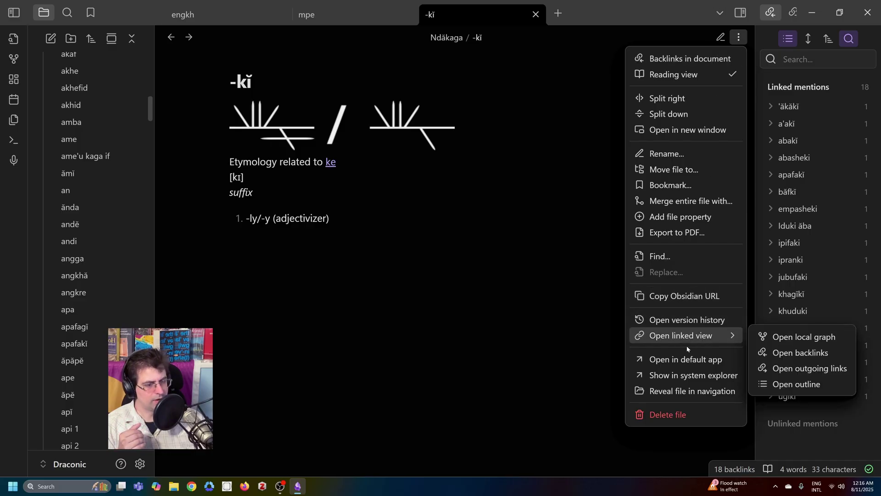
pyautogui.click(802, 337)
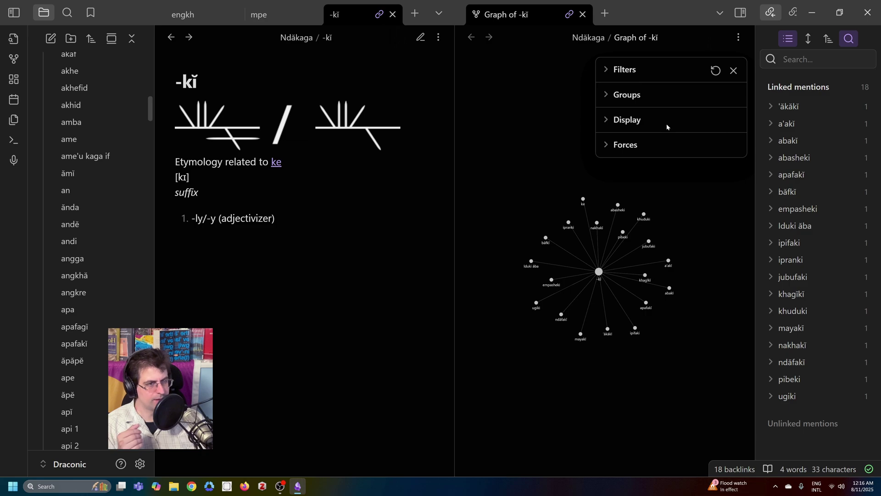
# - Close the local graph pane and bring up the -kĭ note's version history
pyautogui.click(735, 70)
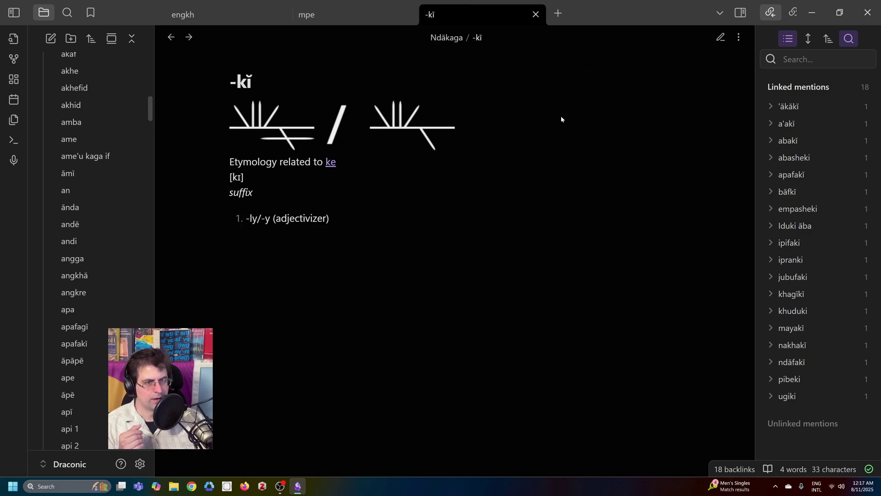
pyautogui.click(739, 37)
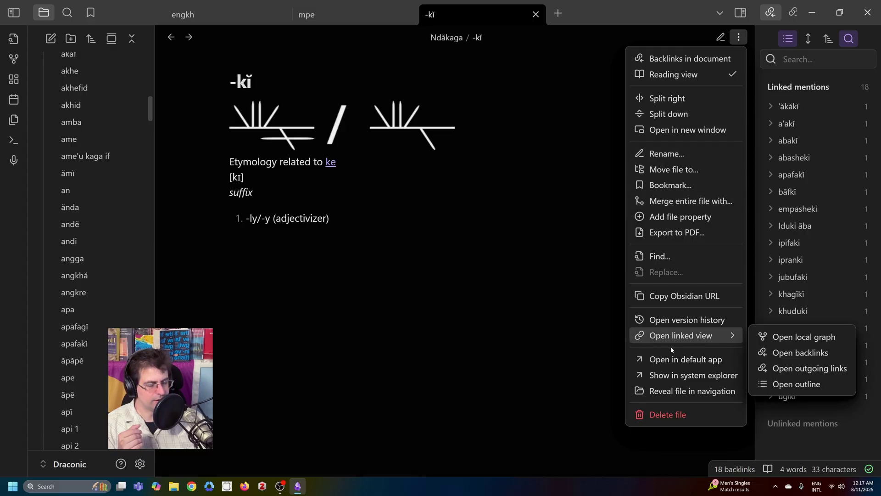
pyautogui.click(675, 320)
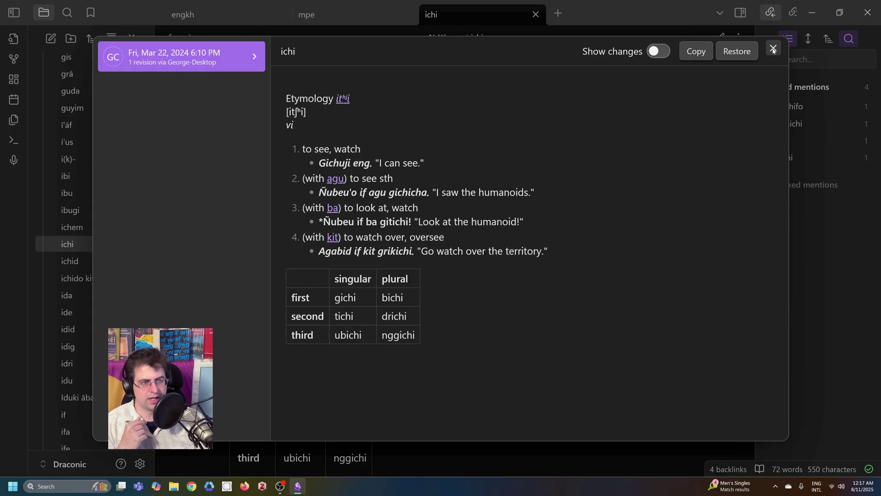
# - Open guyim and ginmengge, then go from 'ăkăkĭ's etymology link to the 'ăkăk noun note
pyautogui.click(774, 48)
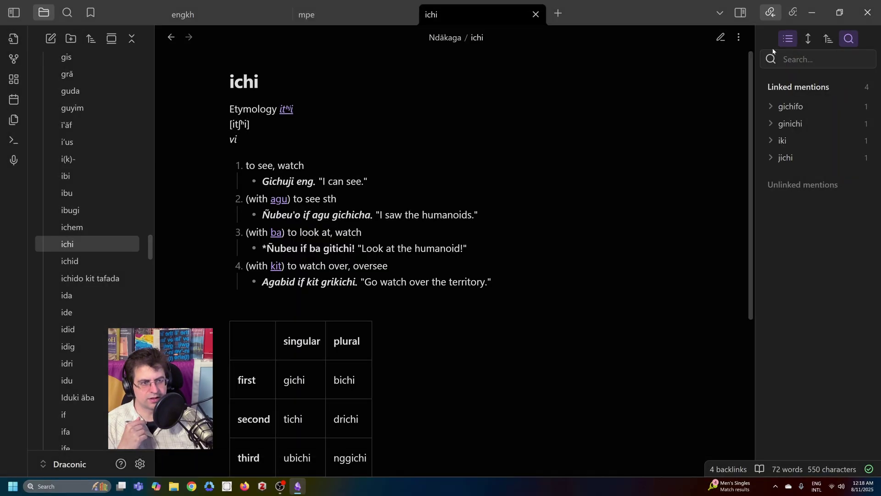
pyautogui.scroll(1, 79, 159)
pyautogui.click(77, 146)
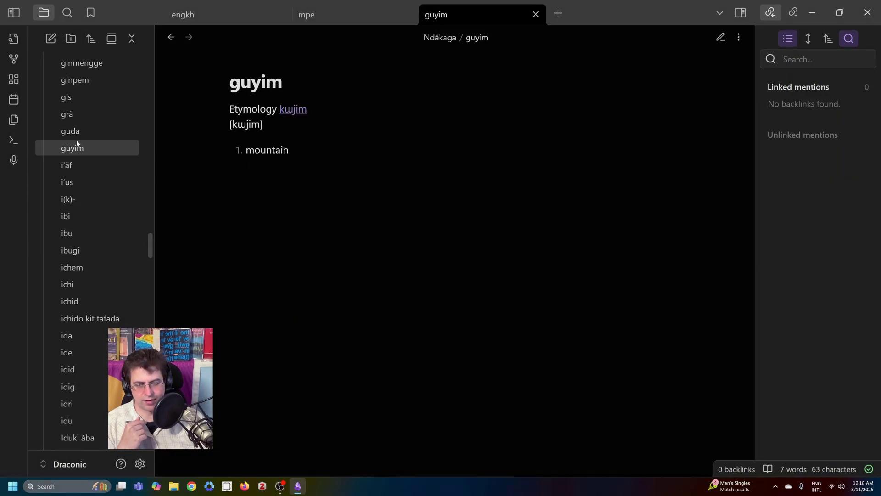
pyautogui.scroll(6, 77, 140)
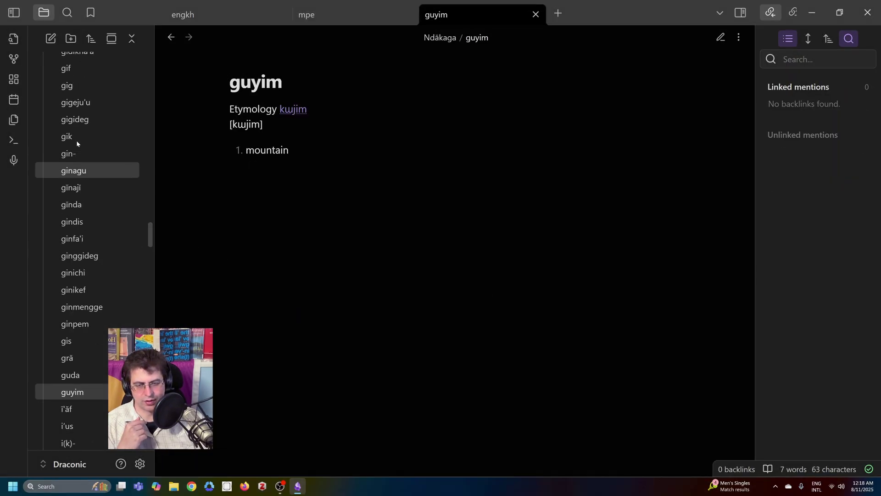
pyautogui.click(83, 305)
pyautogui.hotkey('ctrl', 'r')
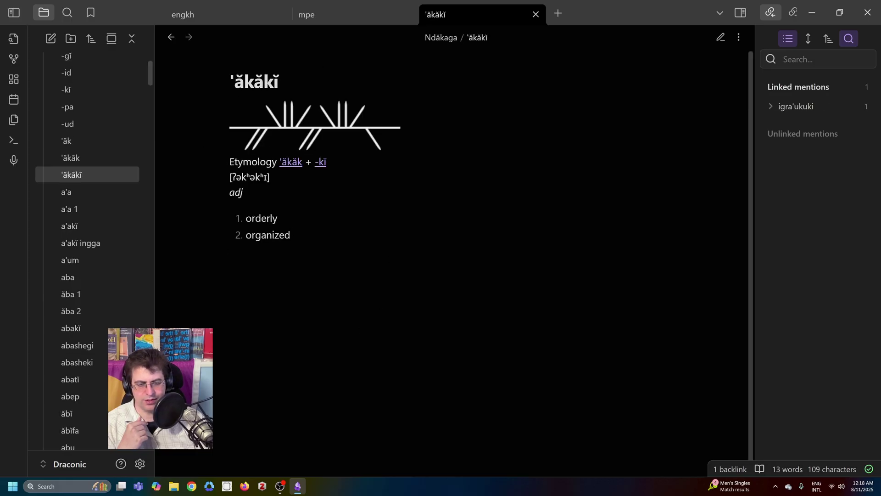
pyautogui.click(286, 163)
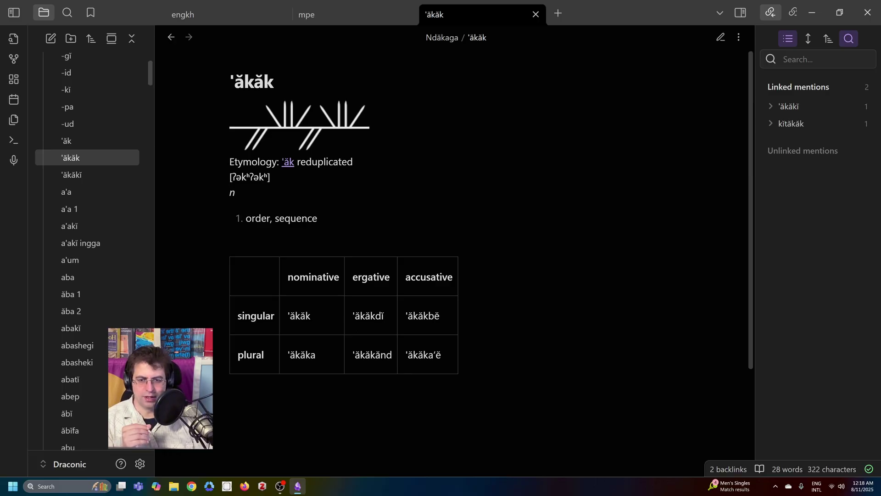
# - Search the vault for 'adj' and open the abaki, abasheki, abatī and adaf results
pyautogui.click(67, 13)
pyautogui.write('adj')
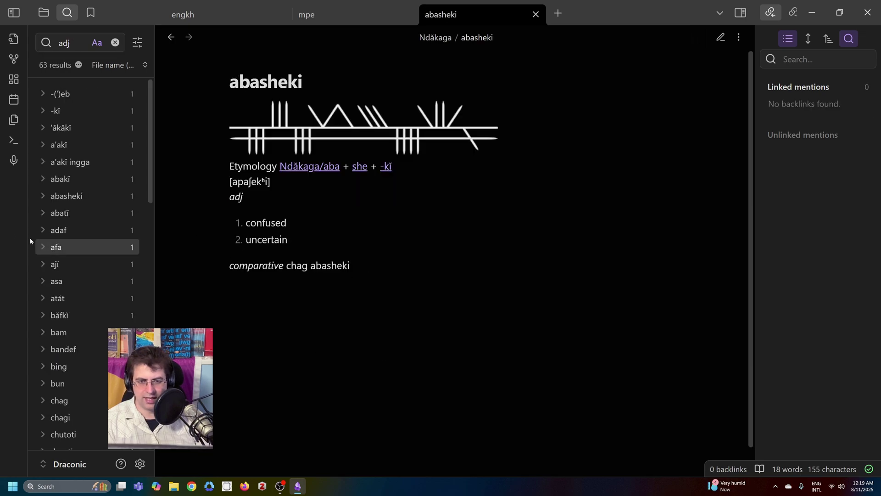
pyautogui.click(74, 186)
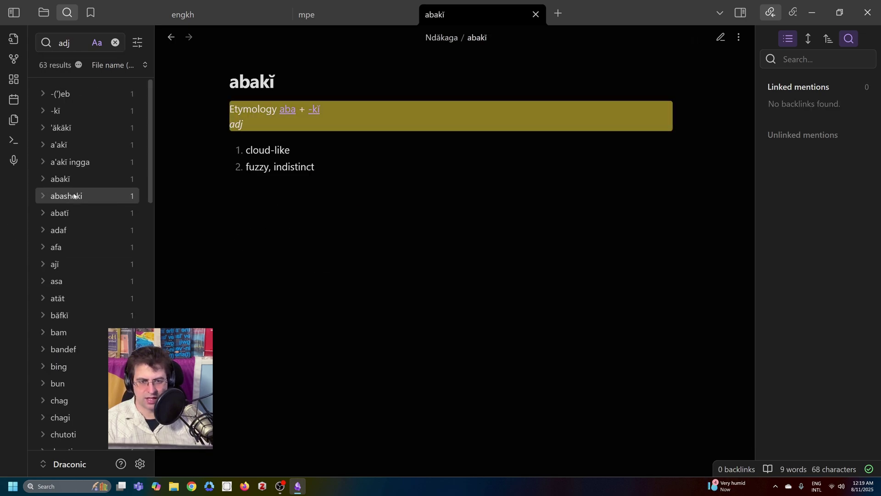
pyautogui.click(75, 194)
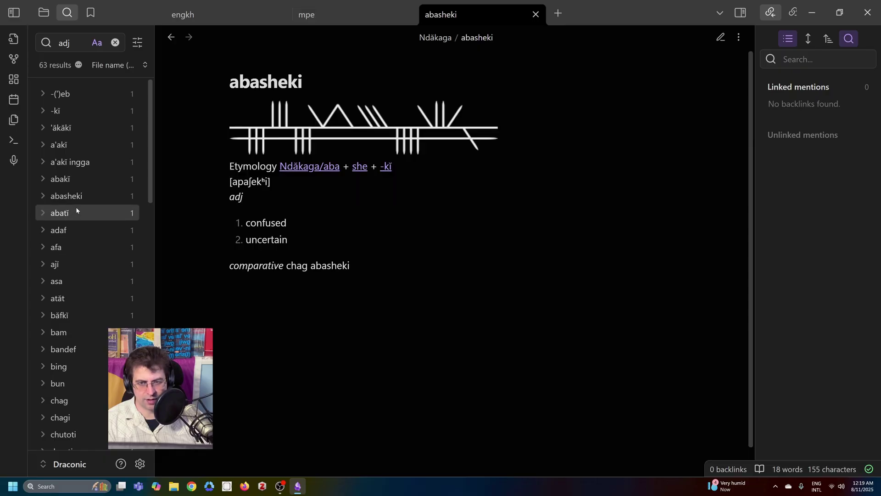
pyautogui.click(76, 212)
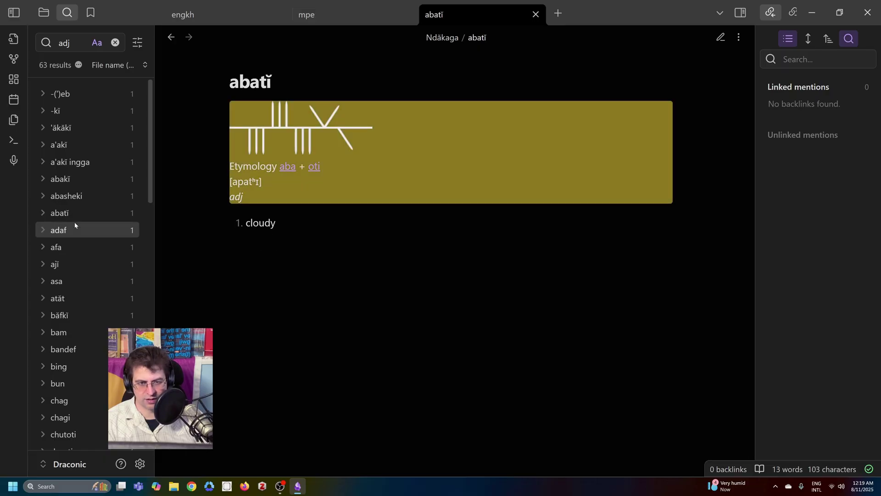
pyautogui.click(75, 227)
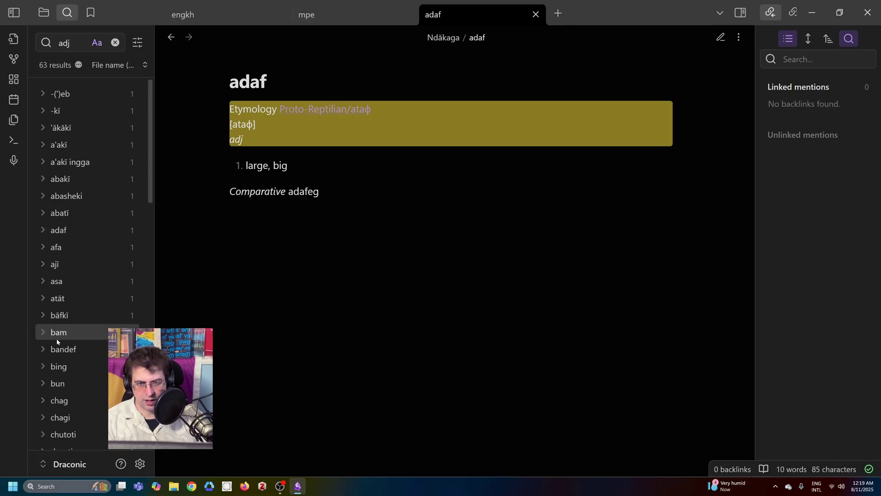